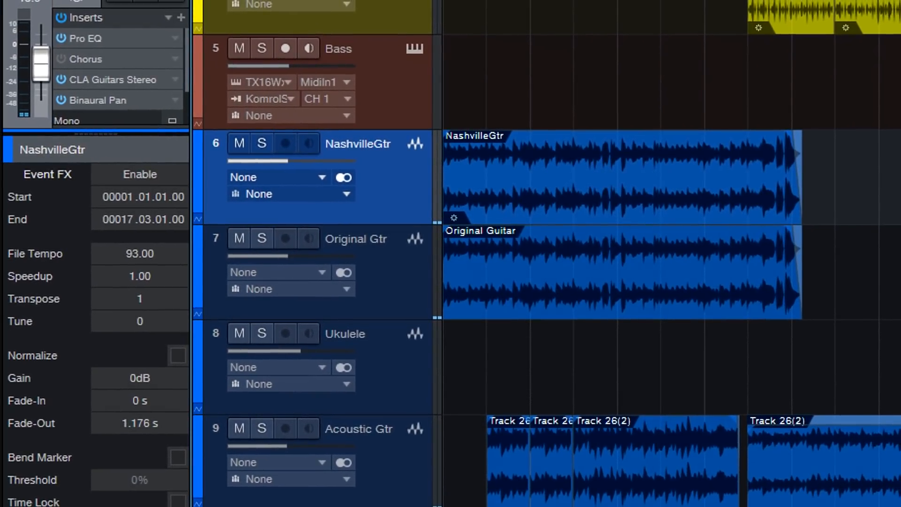
Step: Set the Tune value of the NashvilleGtr audio event to 5
left_click(660, 182)
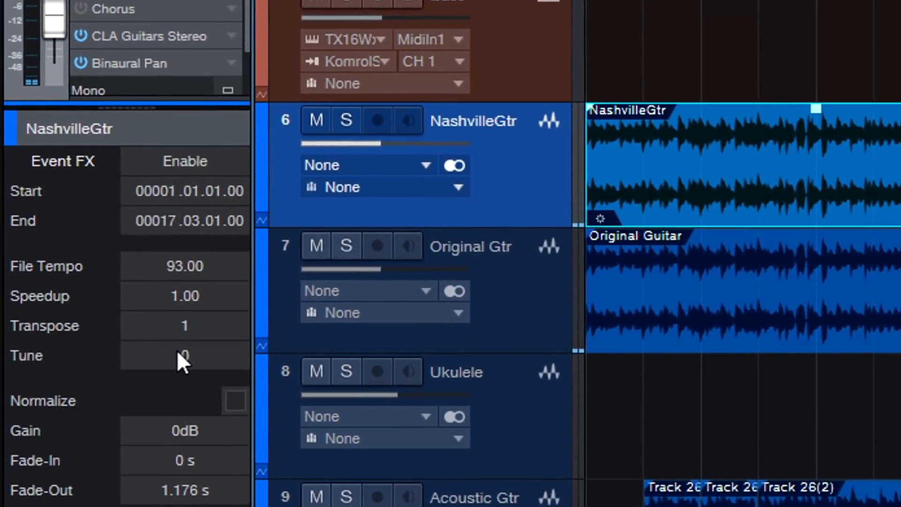
left_click(174, 351)
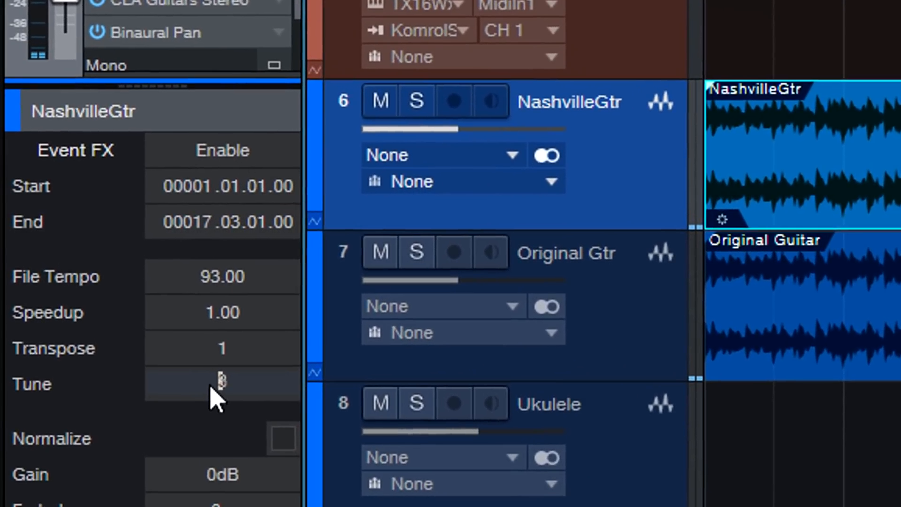
type("5")
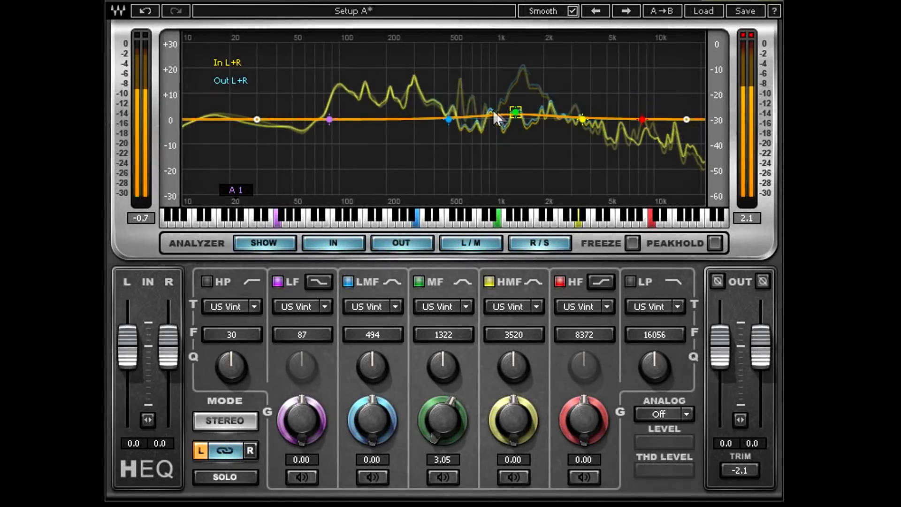
Step: Lower the HEQ's MF band gain, and enable the Classic EQ's Low Mid band and adjust its gain
left_click_drag(514, 112, 513, 134)
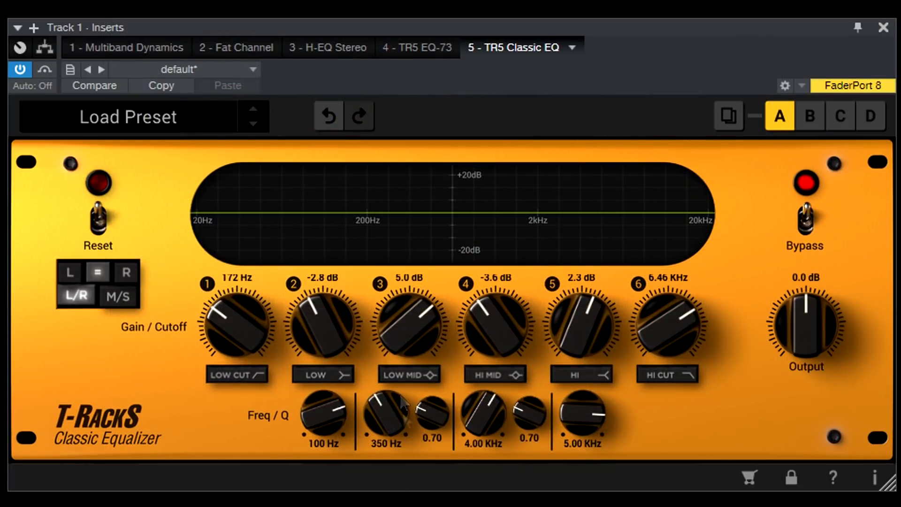
left_click(396, 376)
left_click_drag(413, 327, 406, 301)
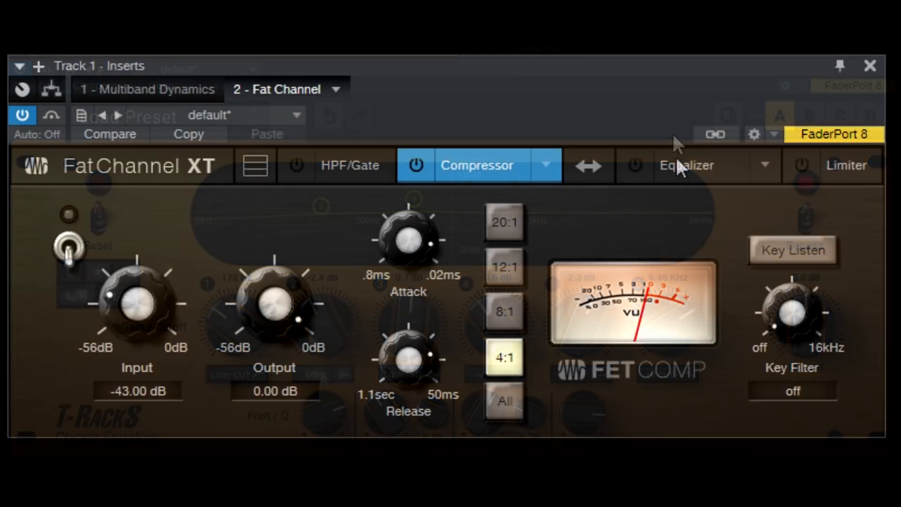
Step: Show the Fat Channel equalizer and change its model to Passive, followed by Vintage
left_click(676, 165)
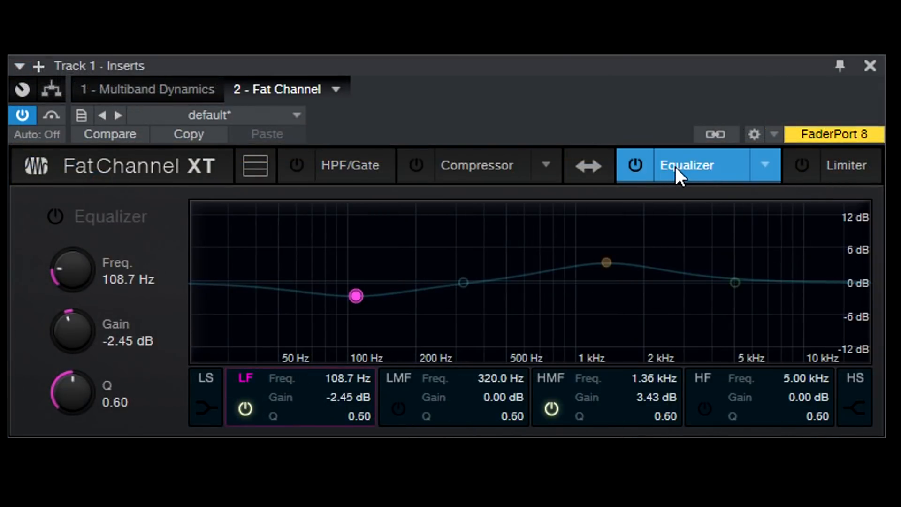
left_click(765, 166)
left_click(526, 227)
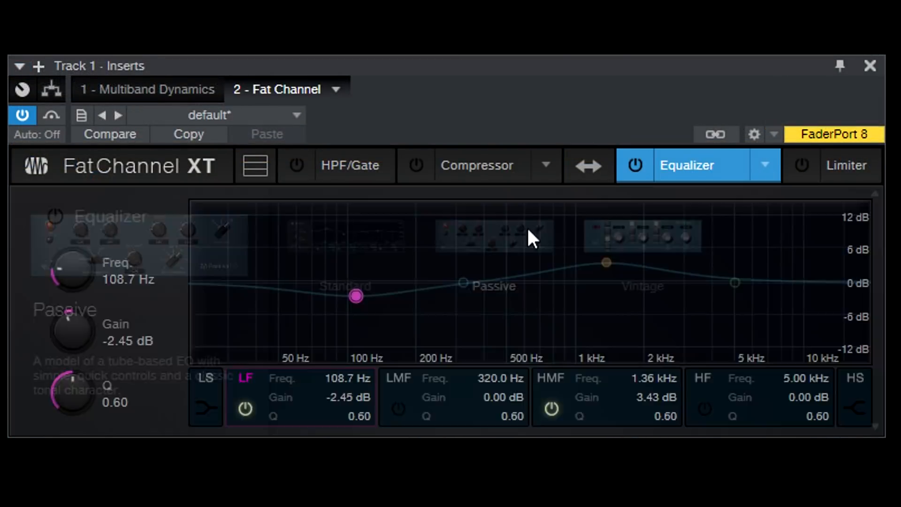
left_click(771, 152)
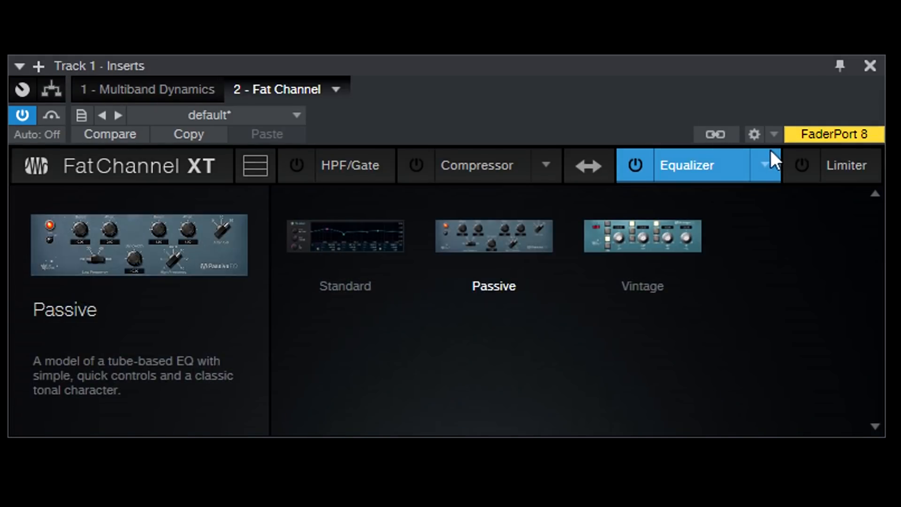
left_click(647, 231)
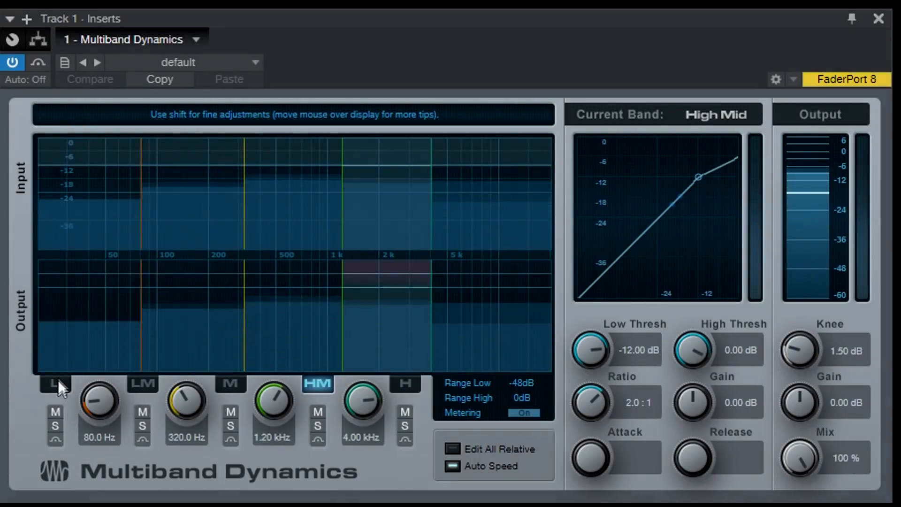
Step: Examine the Low, Low Mid, Mid, High Mid and High bands in Multiband Dynamics one after another
left_click(56, 380)
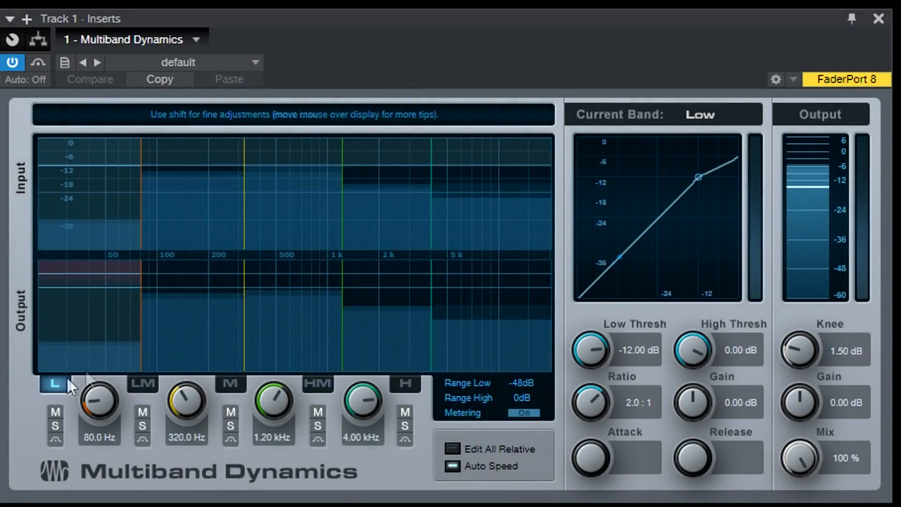
left_click(146, 383)
left_click(228, 383)
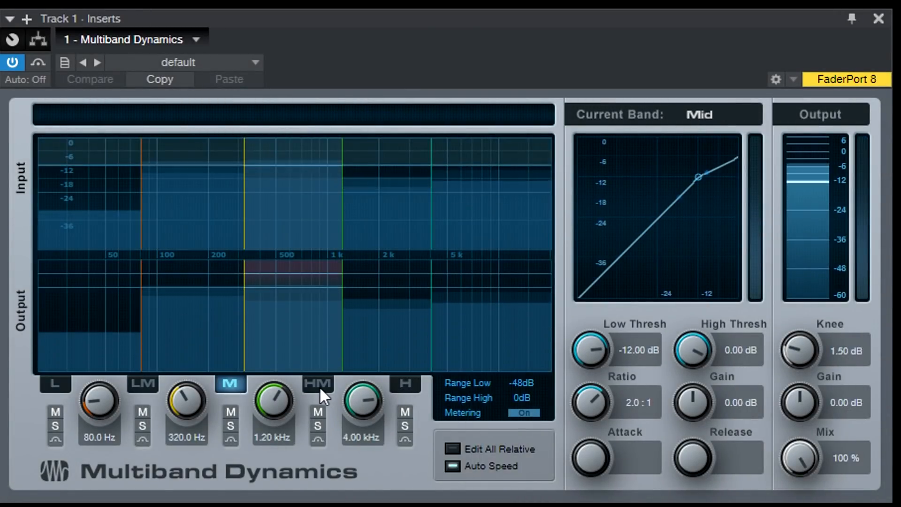
left_click(320, 384)
left_click(402, 383)
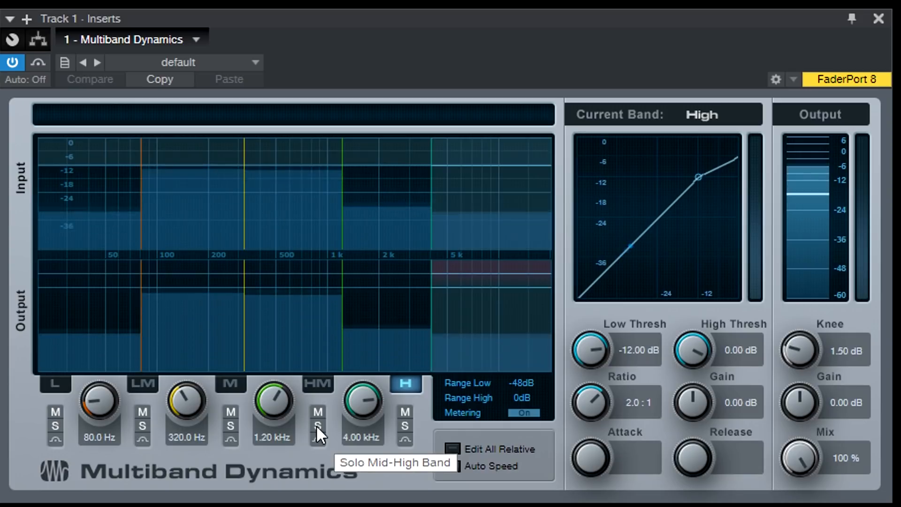
Step: Mute the High Mid band, solo the Mid and High Mid bands, and release the solos
left_click(318, 413)
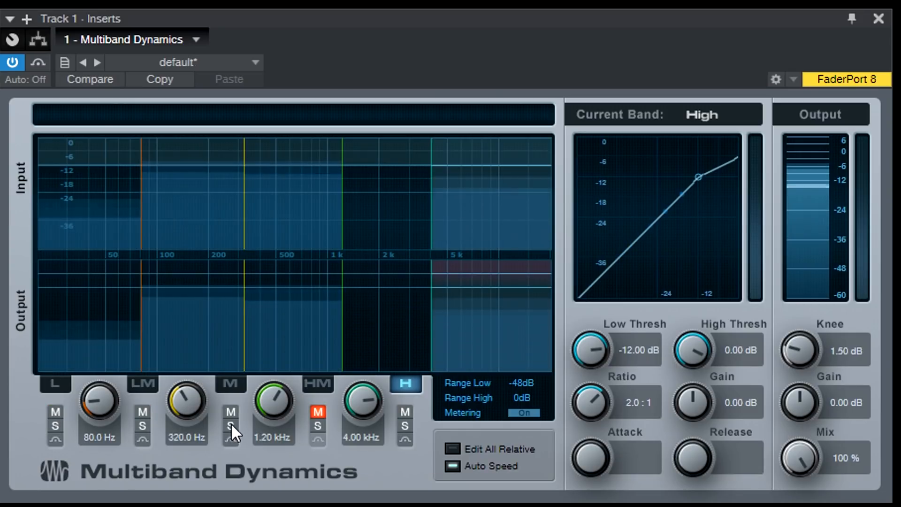
left_click(230, 425)
left_click(318, 426)
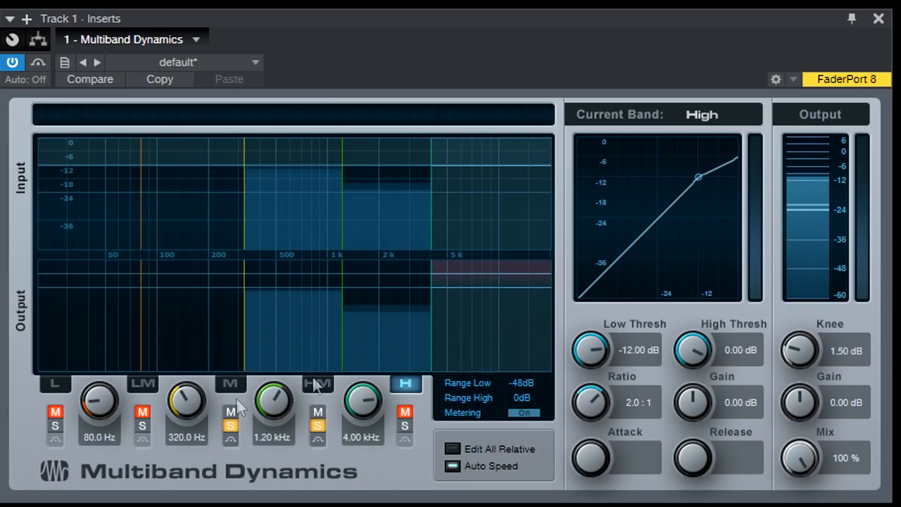
left_click(228, 426)
left_click(317, 426)
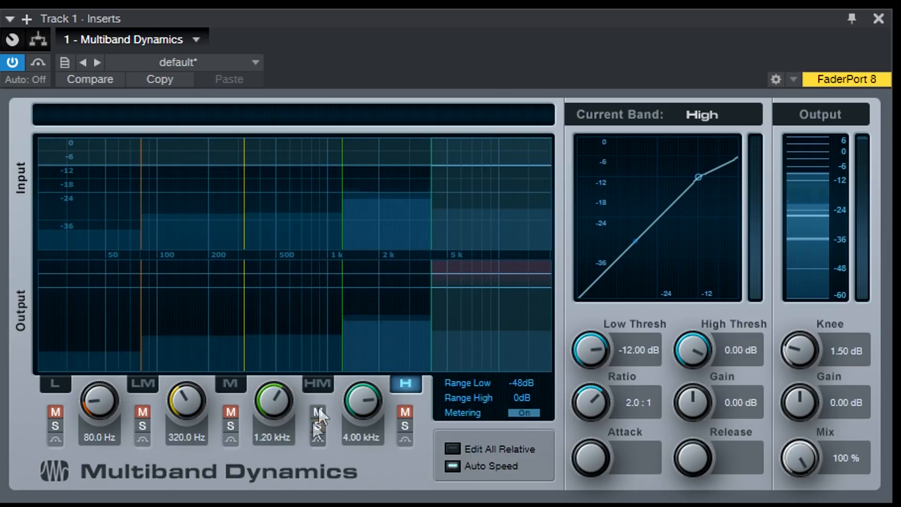
Step: Move the Mid/High Mid crossover to 1.23 kHz and set the ratio to 1.0:1, with Edit All Relative enabled only for the ratio change
mouse_move(342, 343)
left_mouse_down()
mouse_move(307, 346)
mouse_move(339, 349)
left_mouse_up()
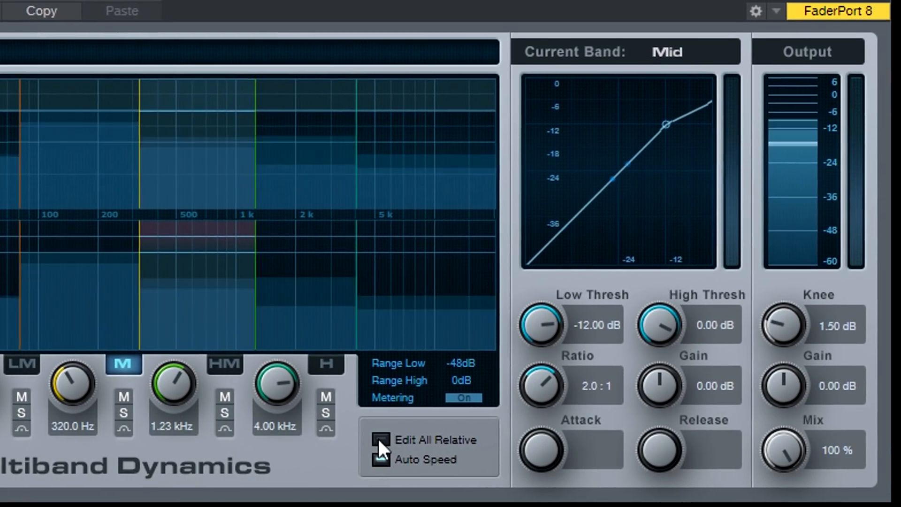
left_click(381, 440)
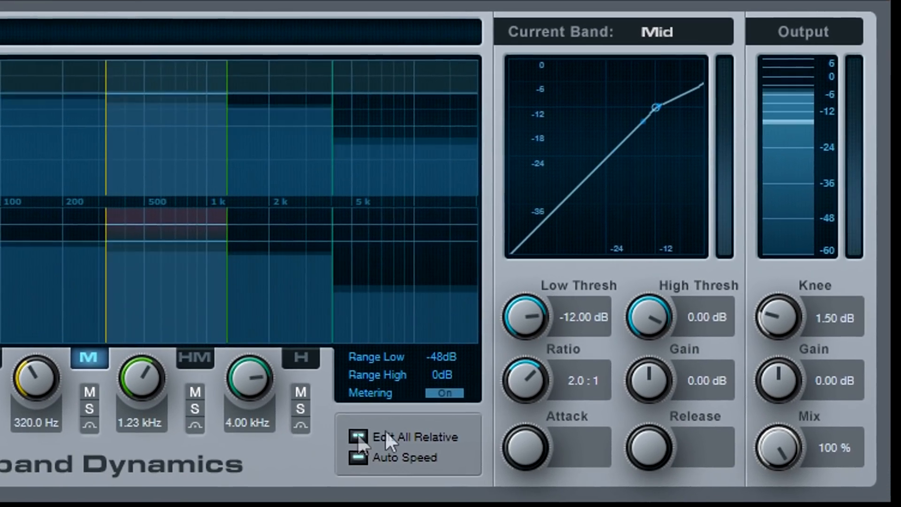
left_click_drag(532, 379, 530, 430)
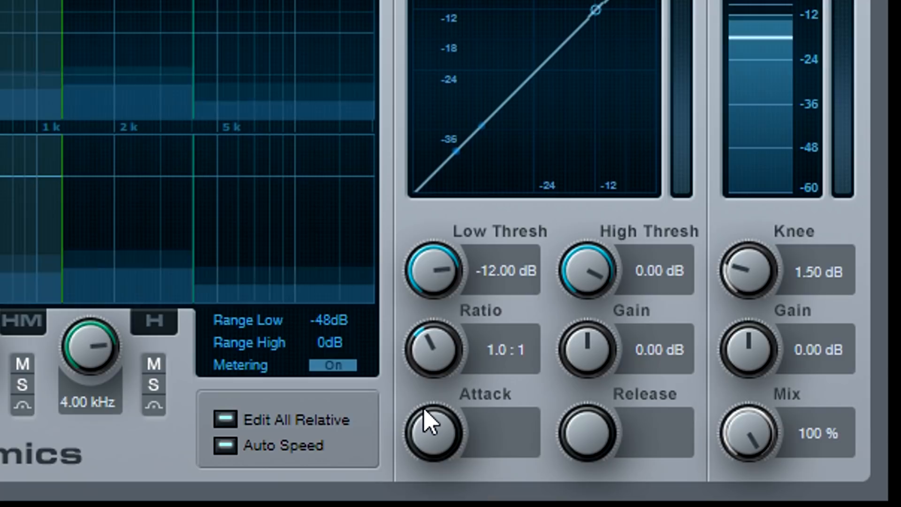
mouse_move(427, 422)
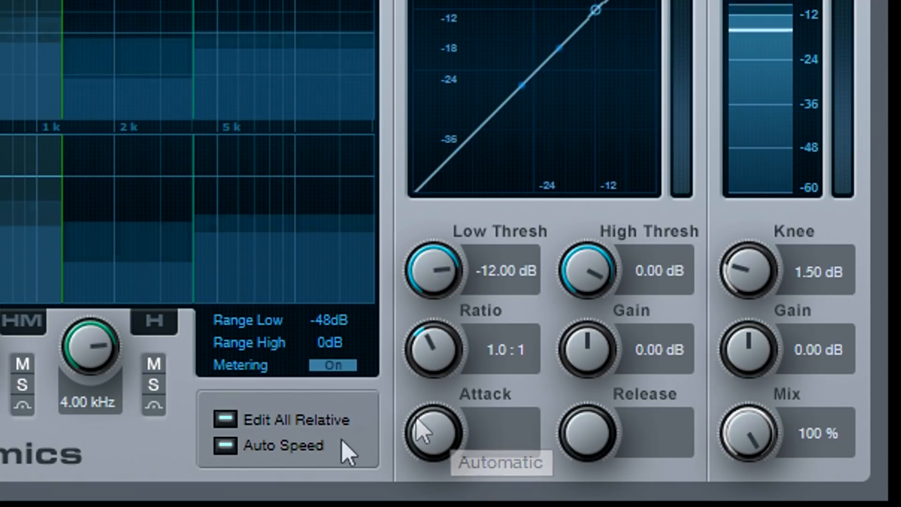
left_click(227, 426)
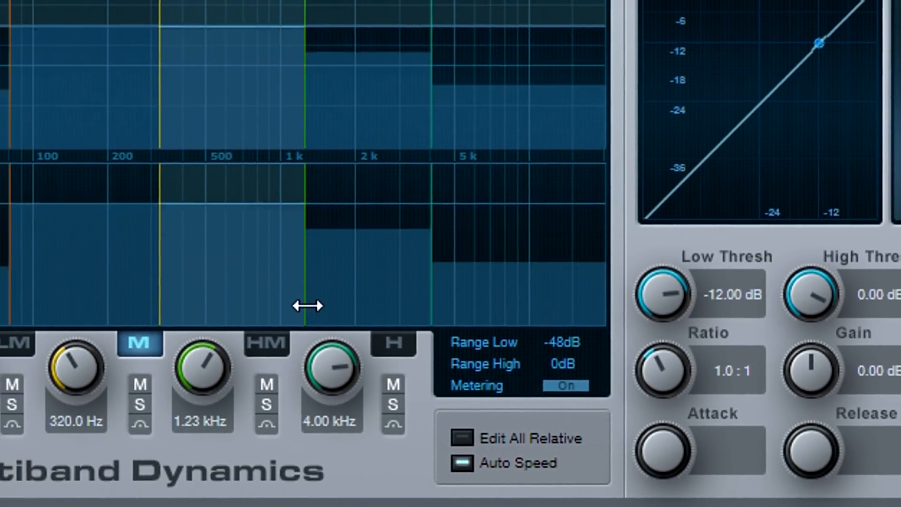
Step: Set the Low Mid/Mid crossover to 248.7 Hz, Mid/High Mid to 1.30 kHz, and High Mid/High to 4.15 kHz
left_click_drag(277, 302, 307, 303)
left_click_drag(418, 313, 485, 319)
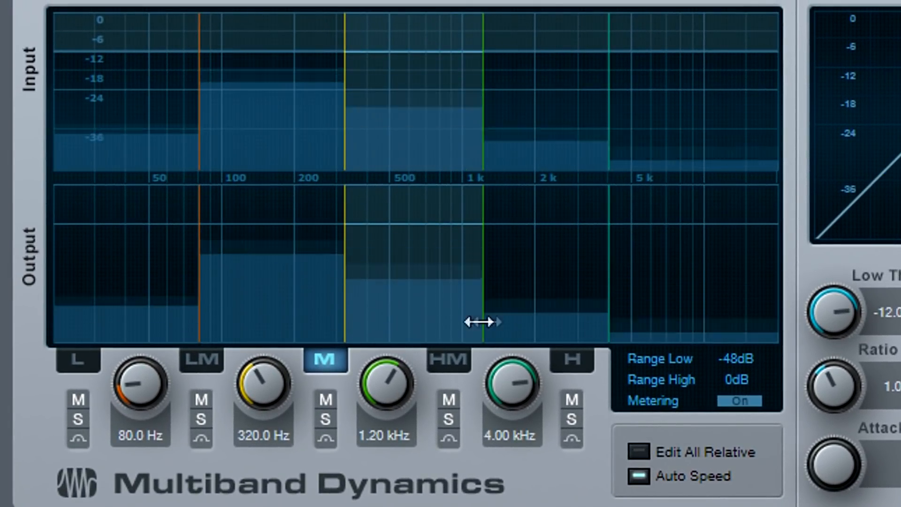
left_click_drag(349, 280, 319, 277)
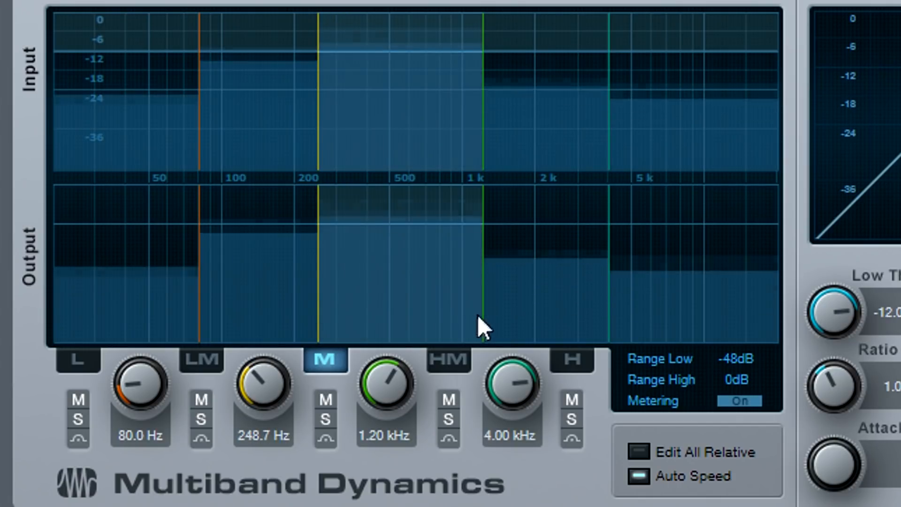
left_click_drag(481, 311, 489, 312)
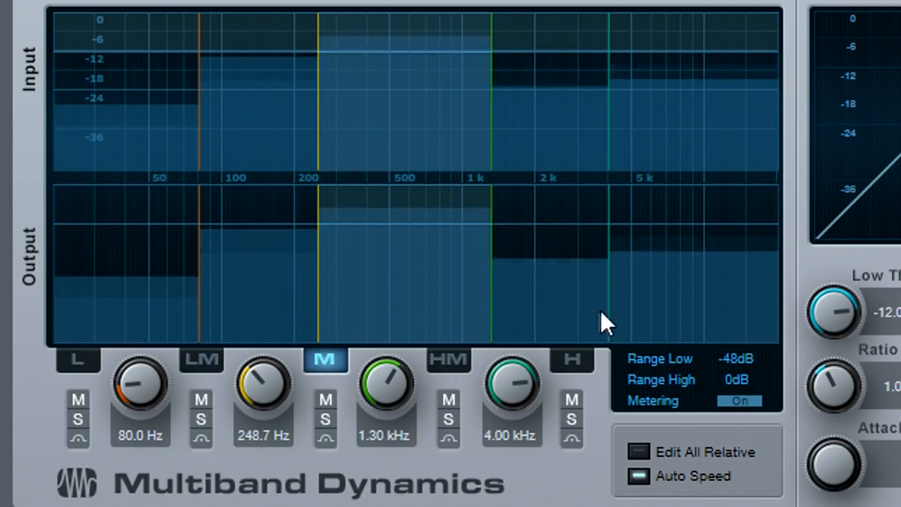
mouse_move(605, 312)
left_mouse_down()
mouse_move(636, 316)
mouse_move(611, 322)
left_mouse_up()
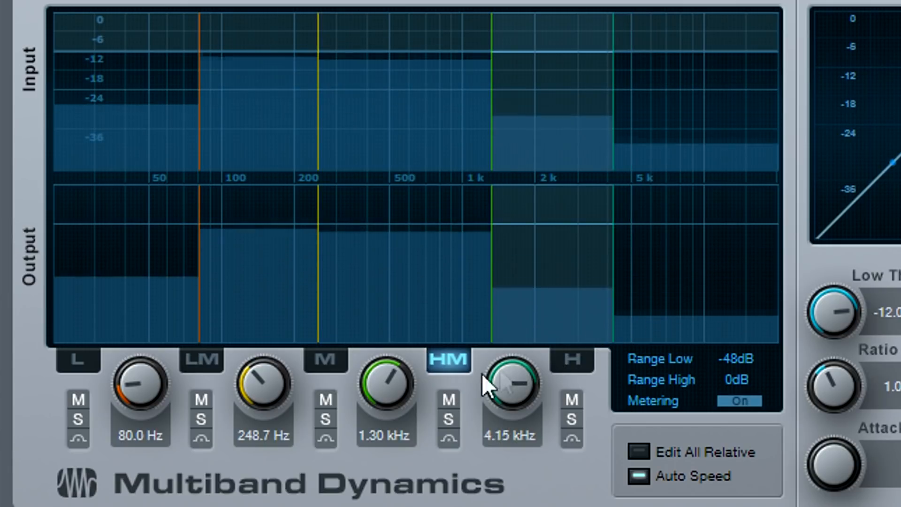
Step: Solo the High Mid band and set its crossover limits to 982.1 Hz and 2.97 kHz
left_click(453, 417)
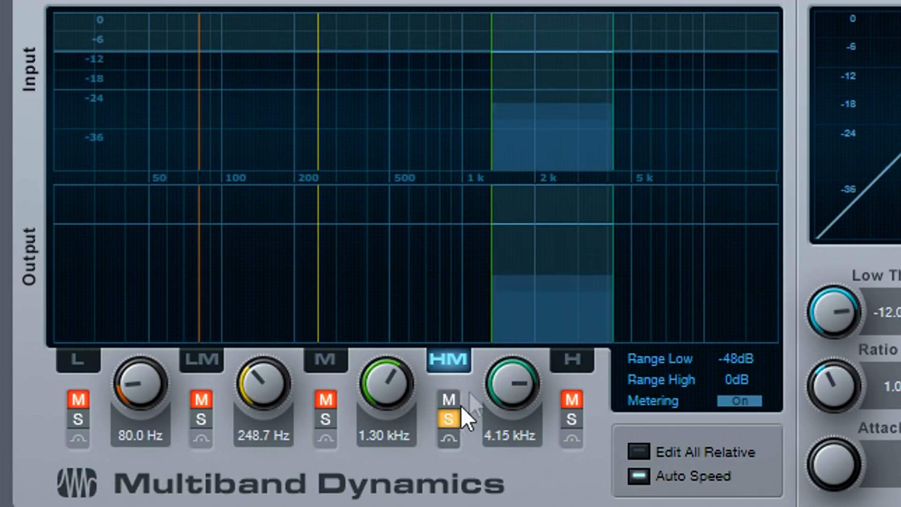
left_click_drag(493, 312, 463, 315)
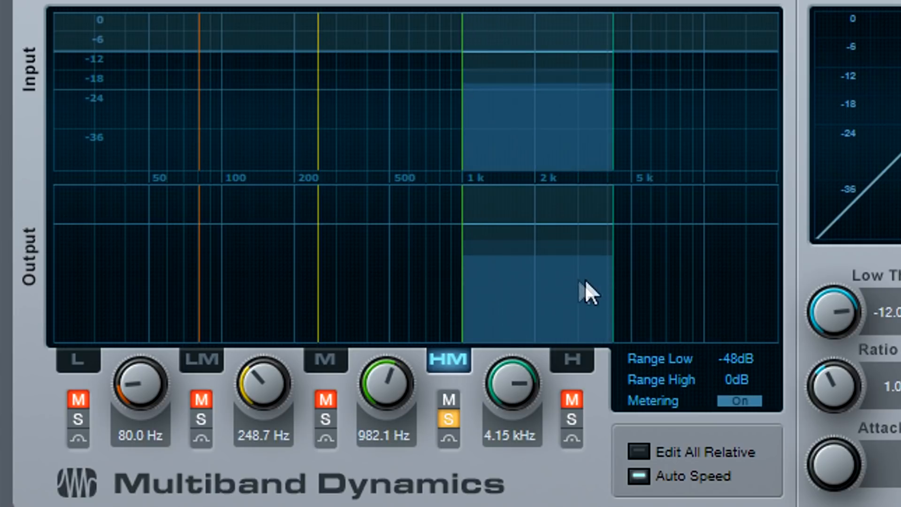
left_click_drag(614, 276, 579, 280)
Step: Raise the High Mid band's gain to 1.08 dB and release its solo
left_click_drag(869, 401, 851, 353)
left_click_drag(728, 353, 722, 353)
left_click_drag(625, 367, 624, 364)
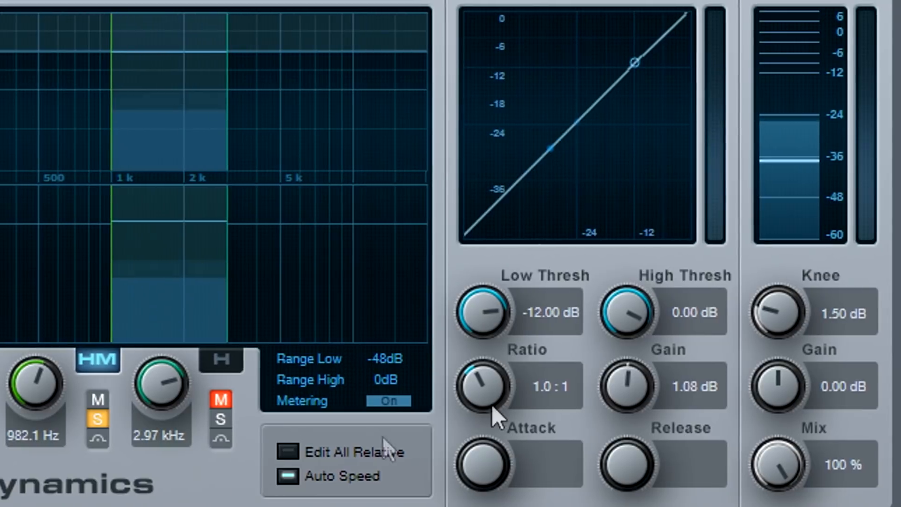
left_click(129, 420)
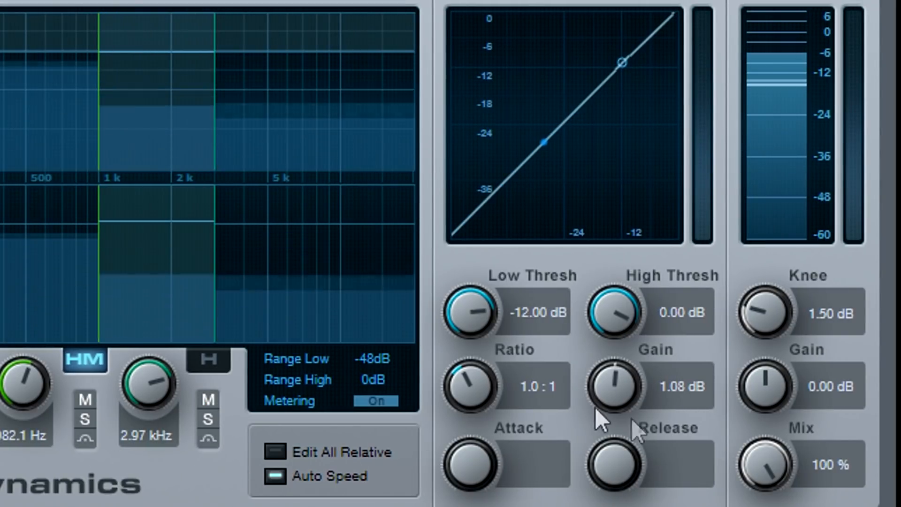
Step: Raise the High Mid band's gain to 3.24 dB, keeping the mix at 100 %
left_click_drag(762, 474, 762, 497)
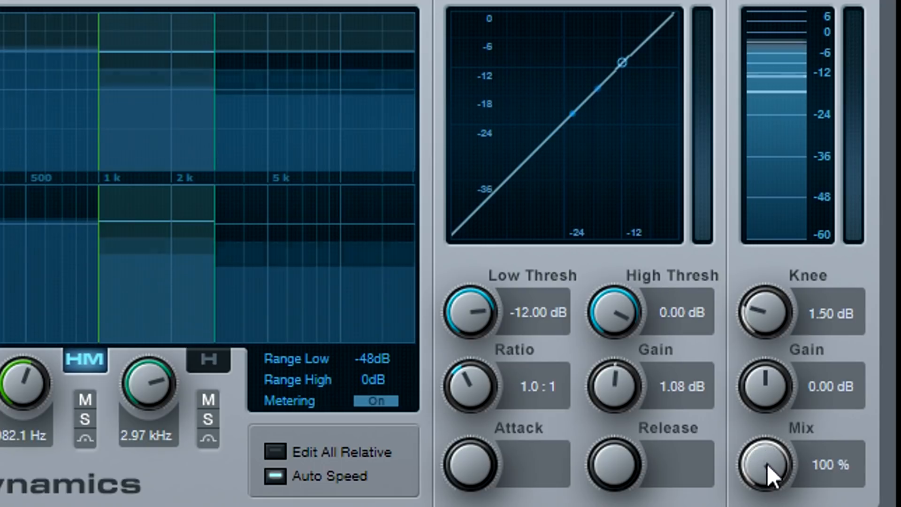
left_click_drag(612, 385, 569, 335)
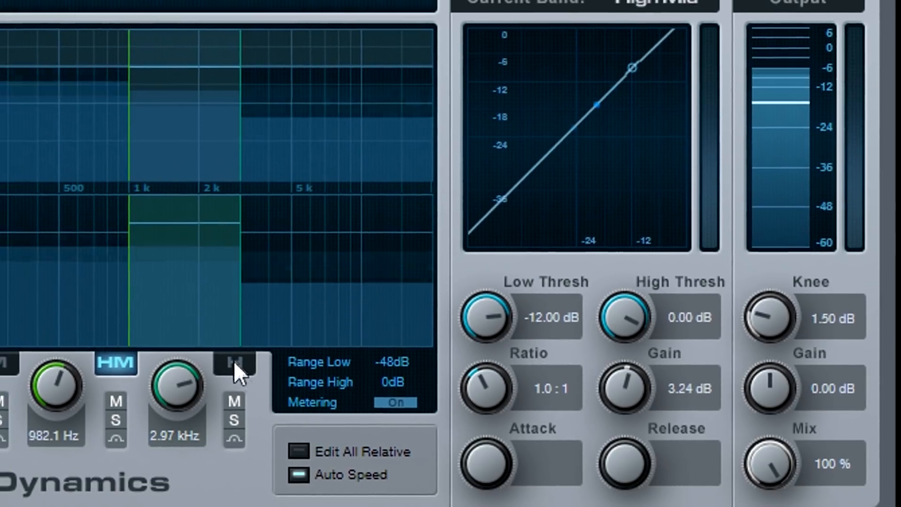
Step: Select the High band and audition it briefly in solo
left_click(234, 363)
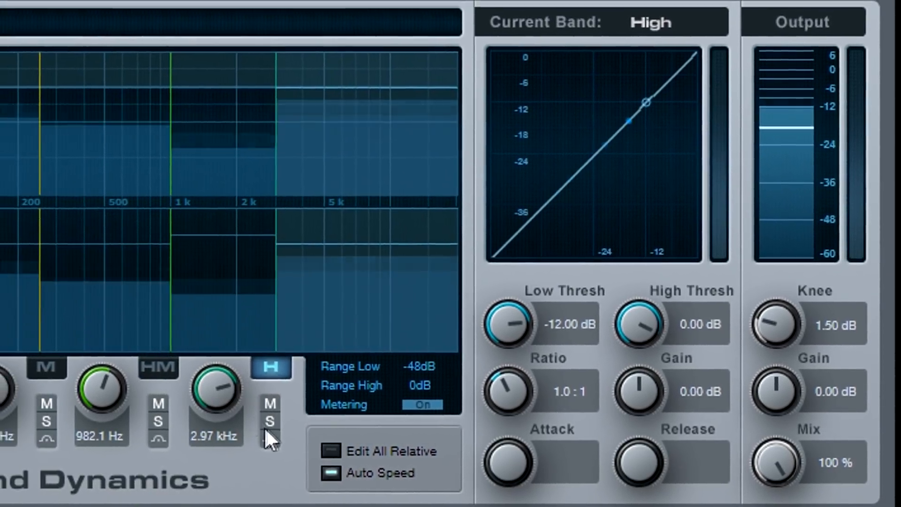
left_click(234, 420)
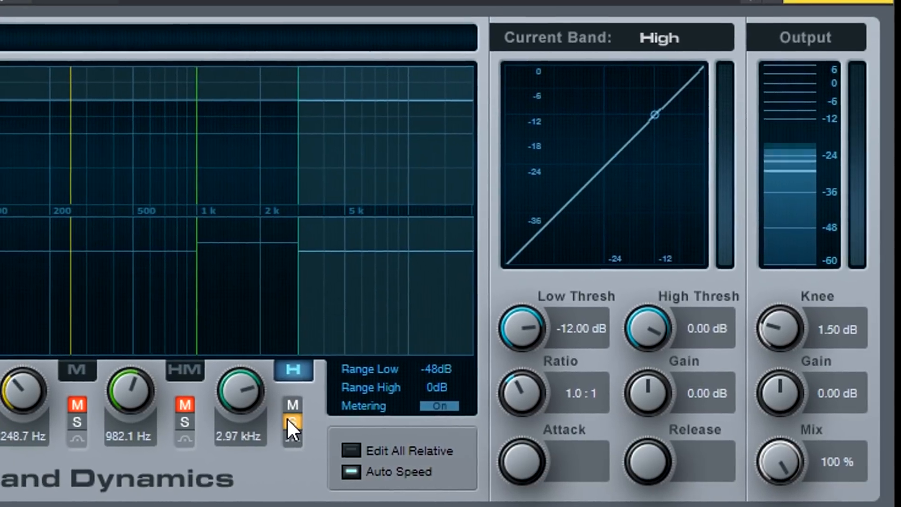
left_click(281, 421)
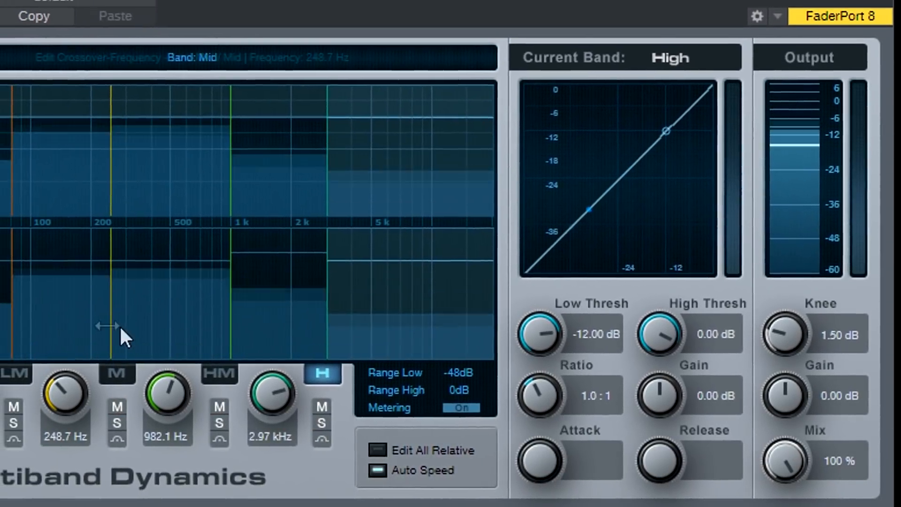
Step: Lower the Low Mid/Mid crossover to 223.5 Hz and the Mid/High Mid crossover to 643.6 Hz
left_click_drag(109, 325, 98, 329)
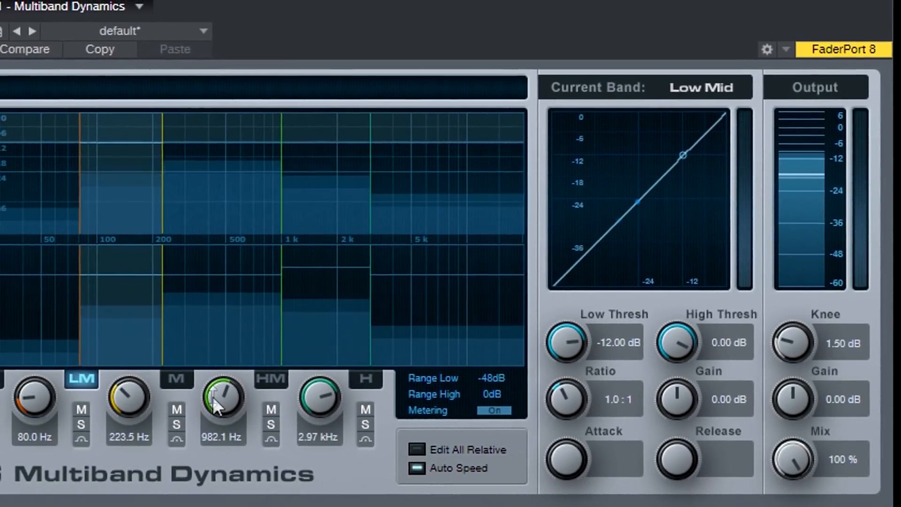
left_click_drag(212, 396, 243, 411)
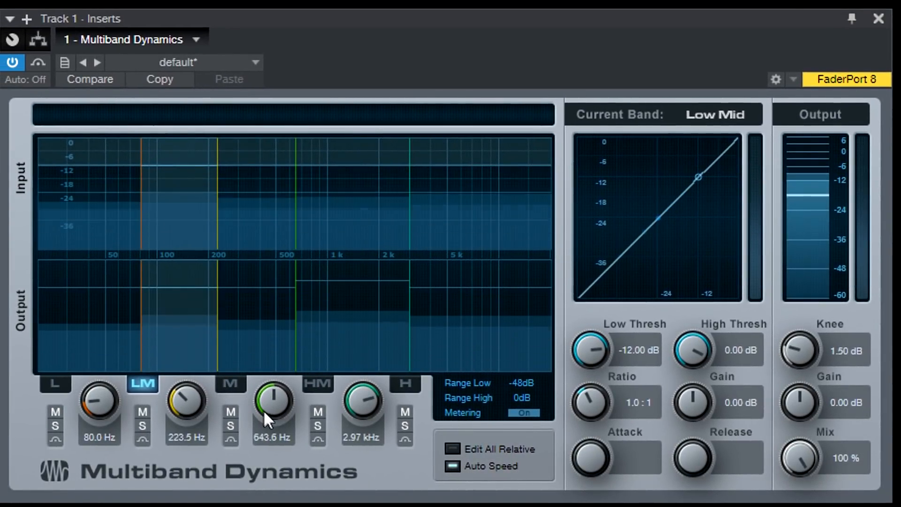